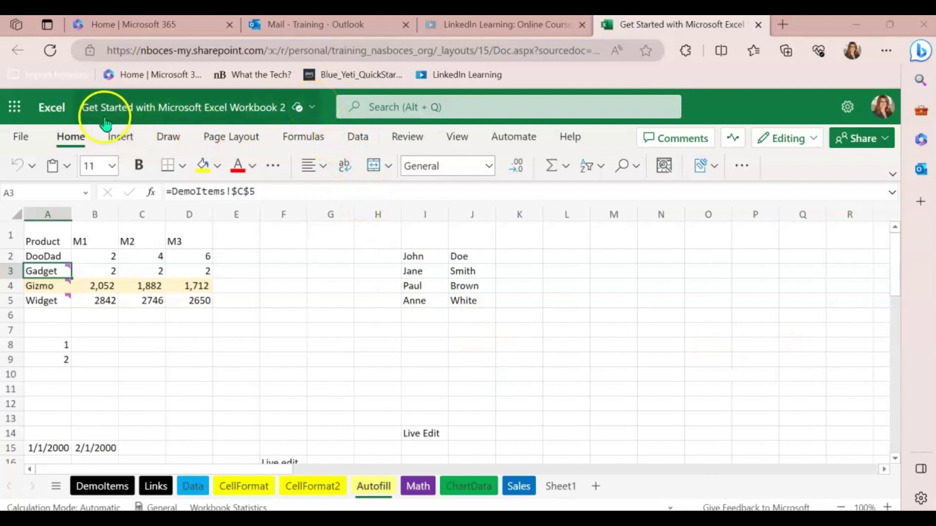
# - Open the workbook's Version History from the title-bar file name and browse the saved versions
pyautogui.click(312, 108)
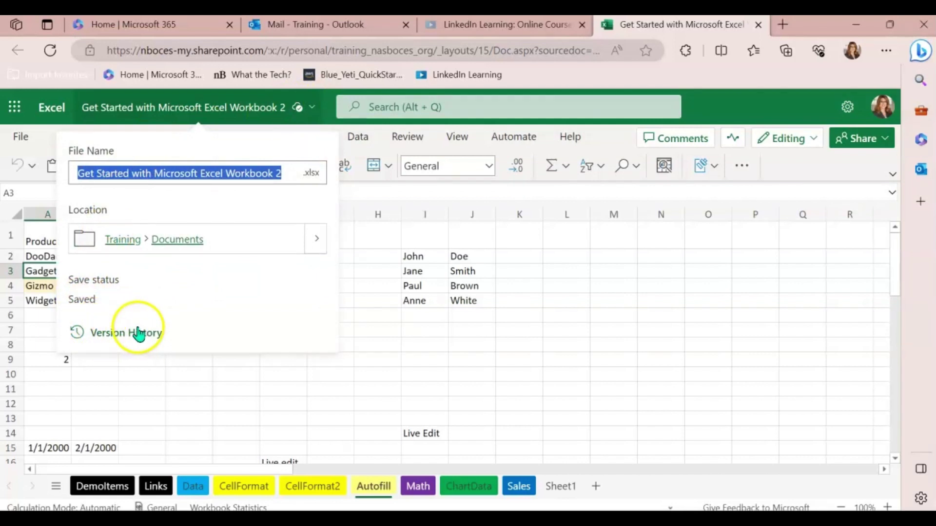
pyautogui.click(139, 333)
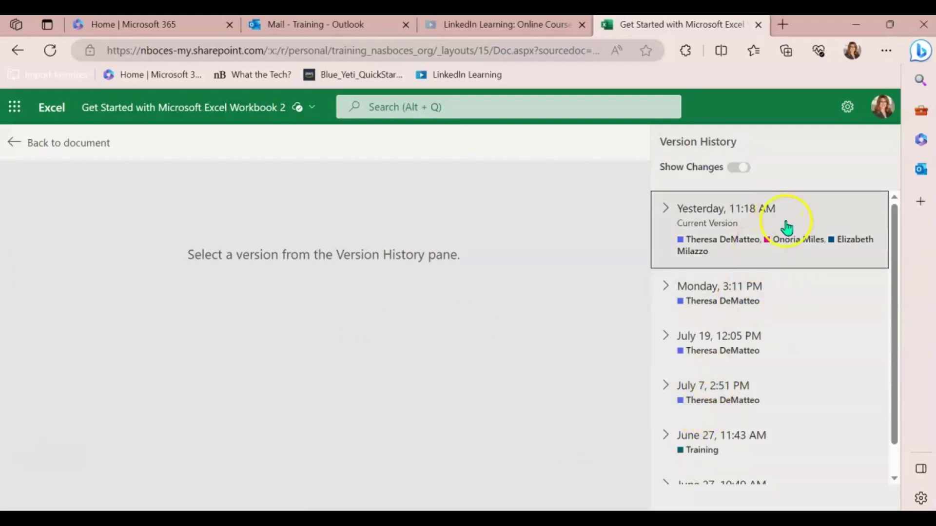
pyautogui.scroll(-2, 825, 351)
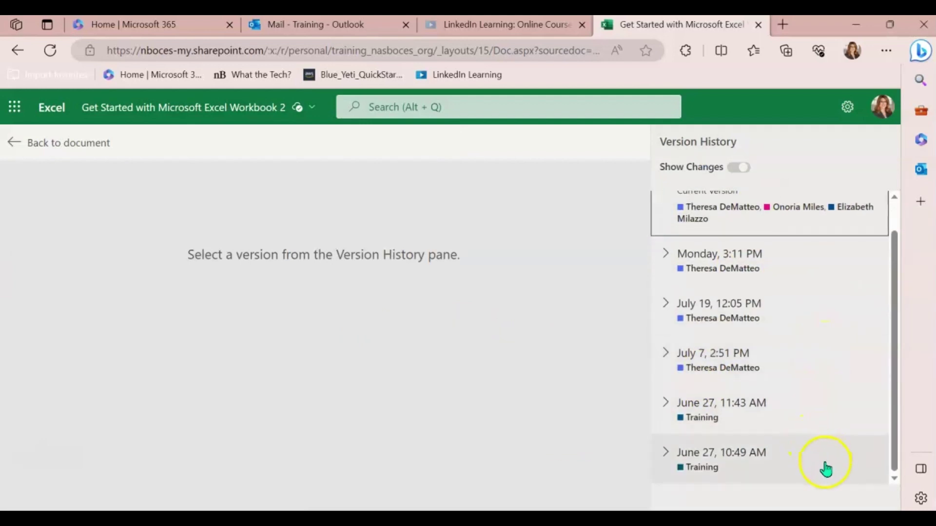
pyautogui.scroll(1, 836, 424)
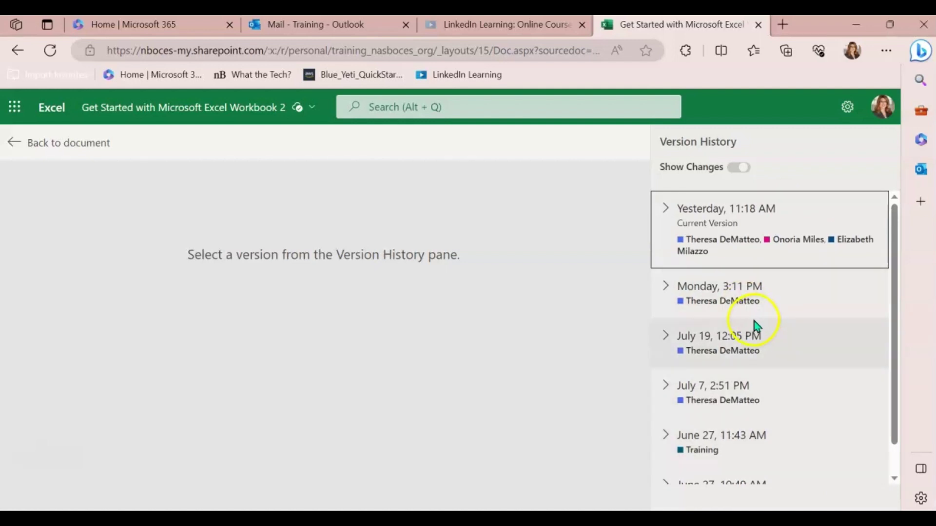
# - Select the current version and step through its marked changes, including Gizmo and Widget
pyautogui.click(665, 287)
pyautogui.click(717, 224)
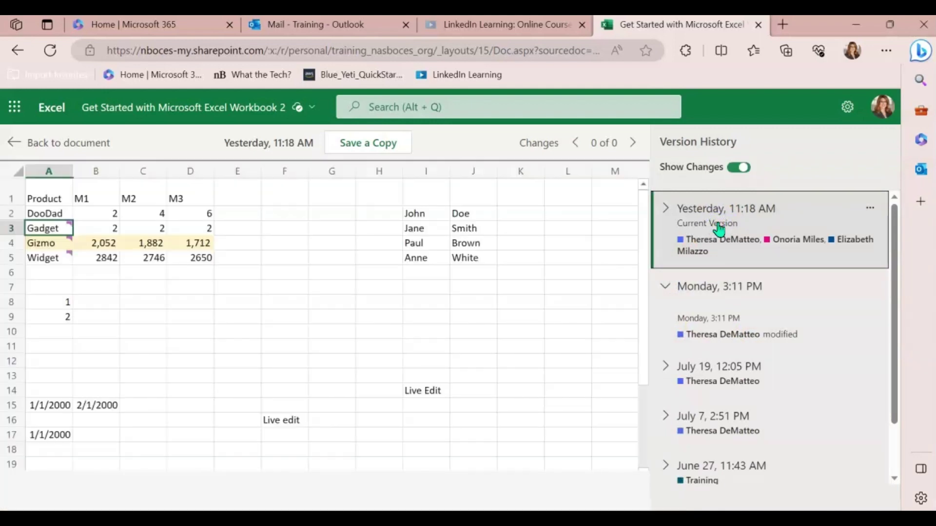
pyautogui.click(635, 144)
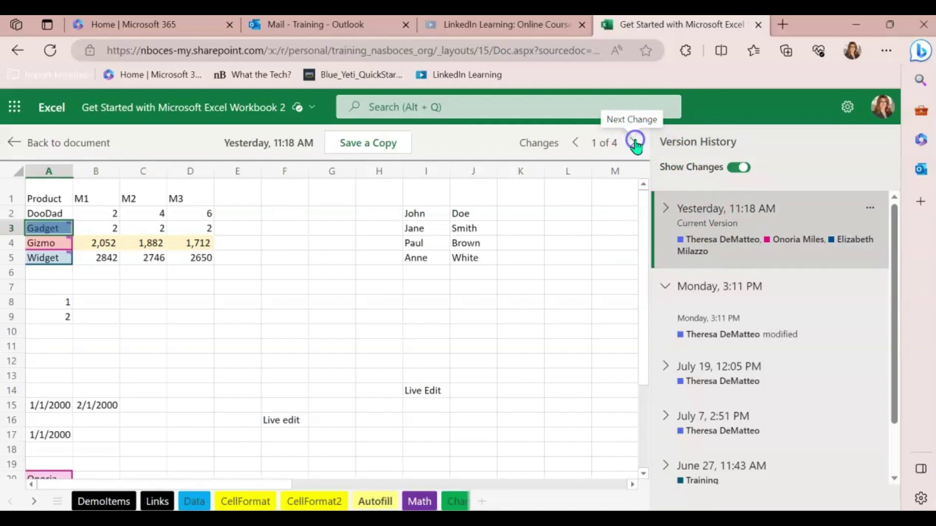
pyautogui.click(635, 144)
pyautogui.click(635, 144)
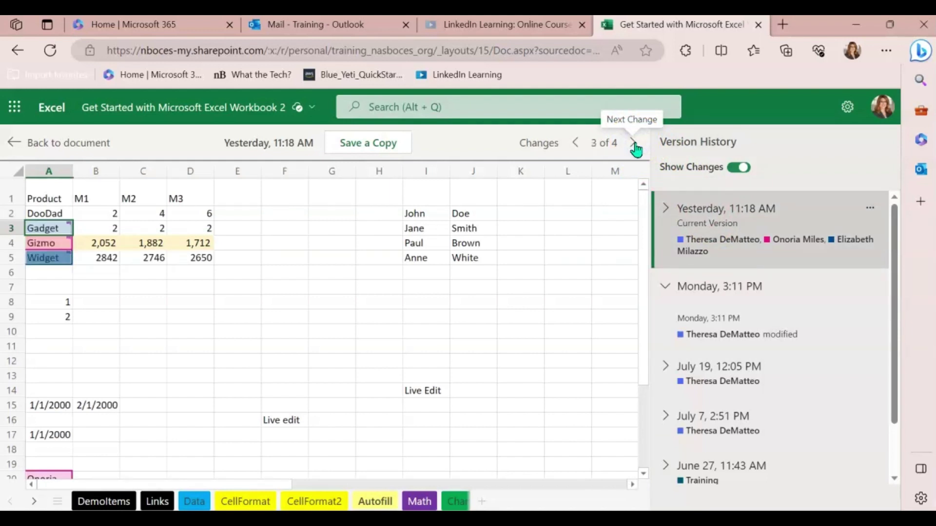
# - Preview the Monday, 3:11 PM version of the workbook, showing an empty Sheet1
pyautogui.click(363, 152)
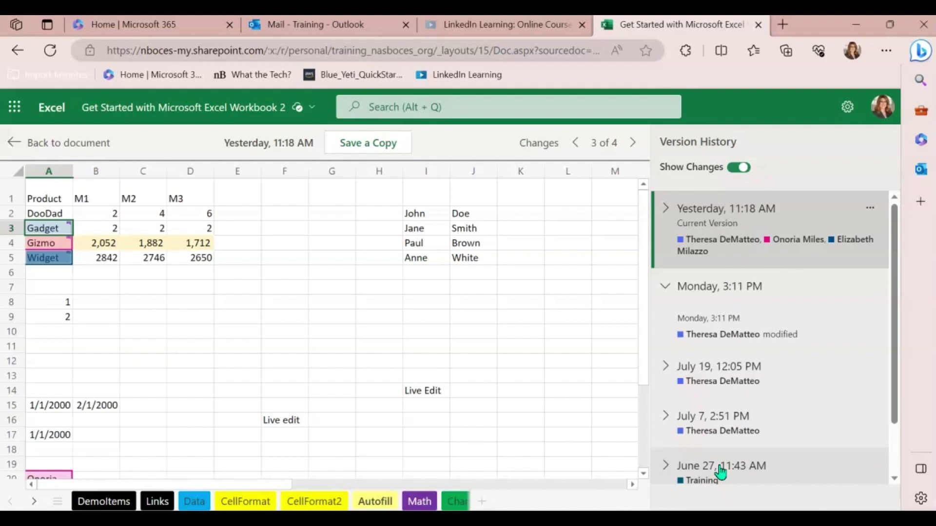
pyautogui.click(870, 208)
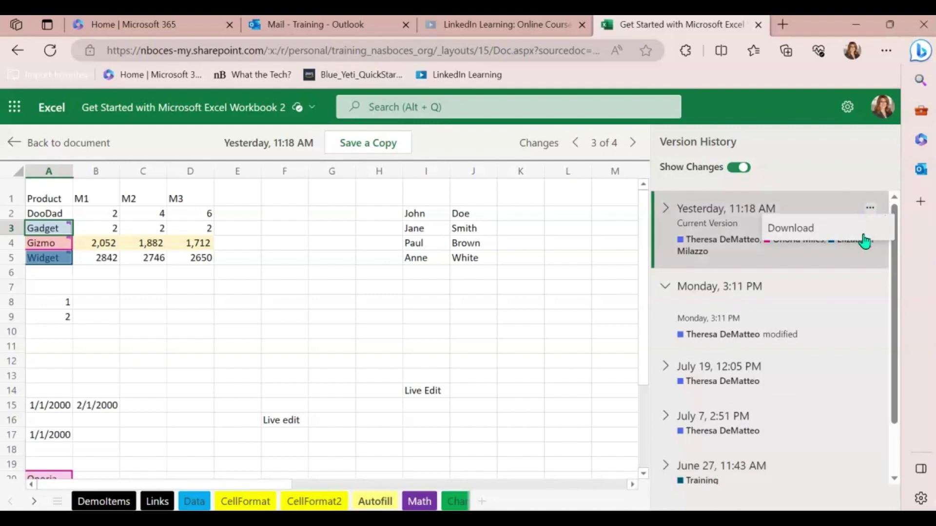
pyautogui.click(716, 288)
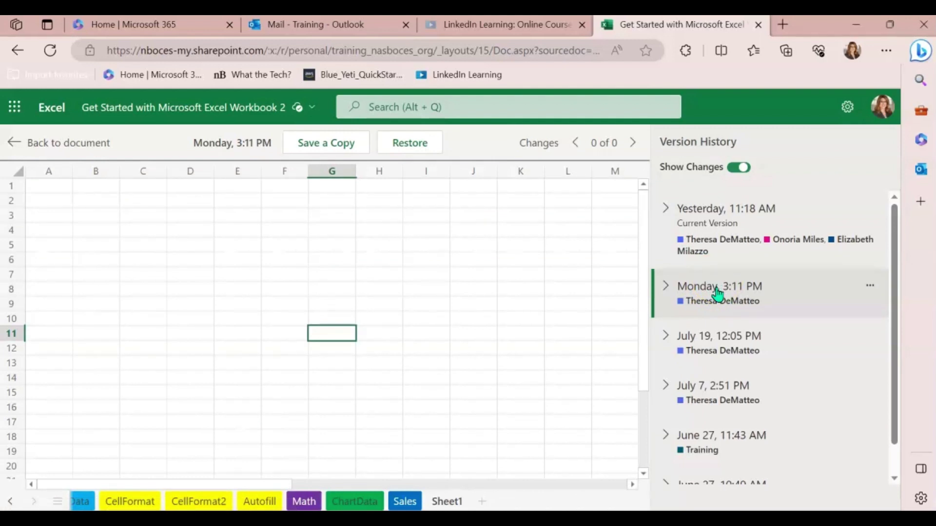
pyautogui.click(717, 344)
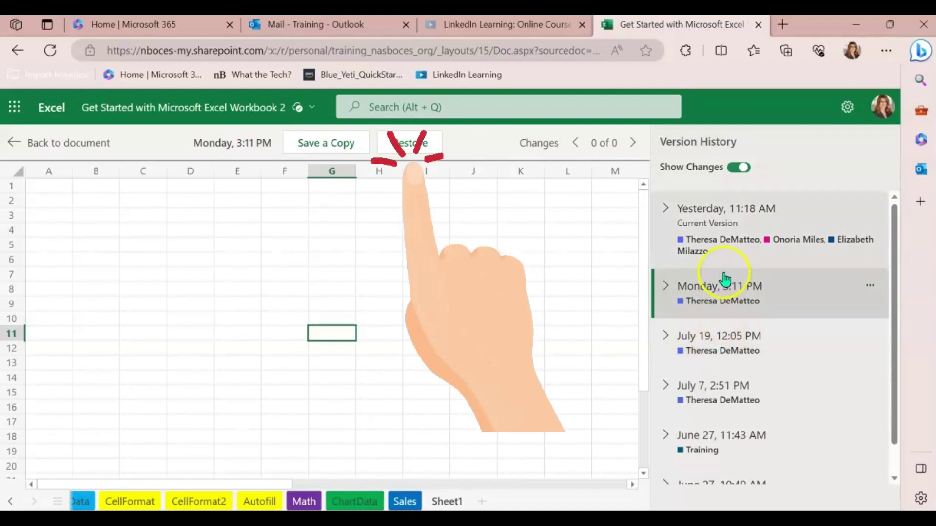
pyautogui.click(429, 148)
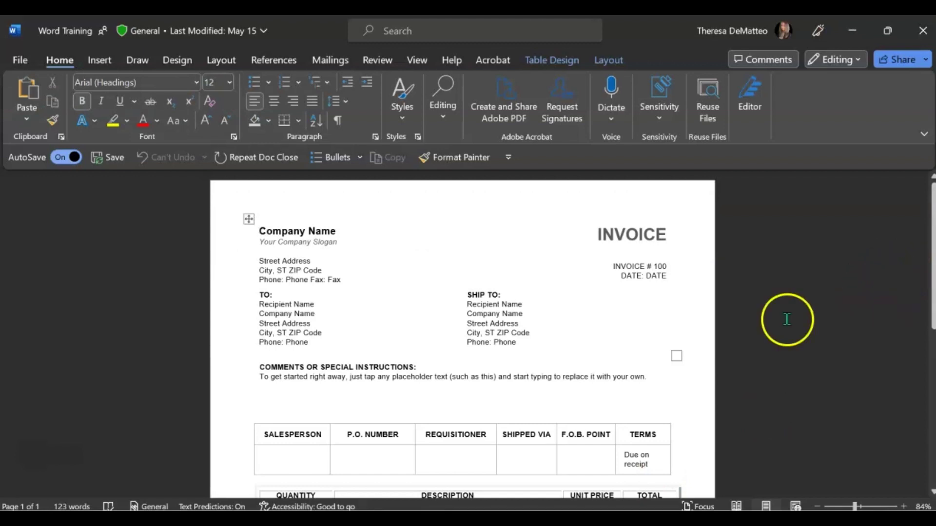
# - Open the Word Training document's 5/10/2023 12:48 PM version read-only from Version History
pyautogui.click(182, 29)
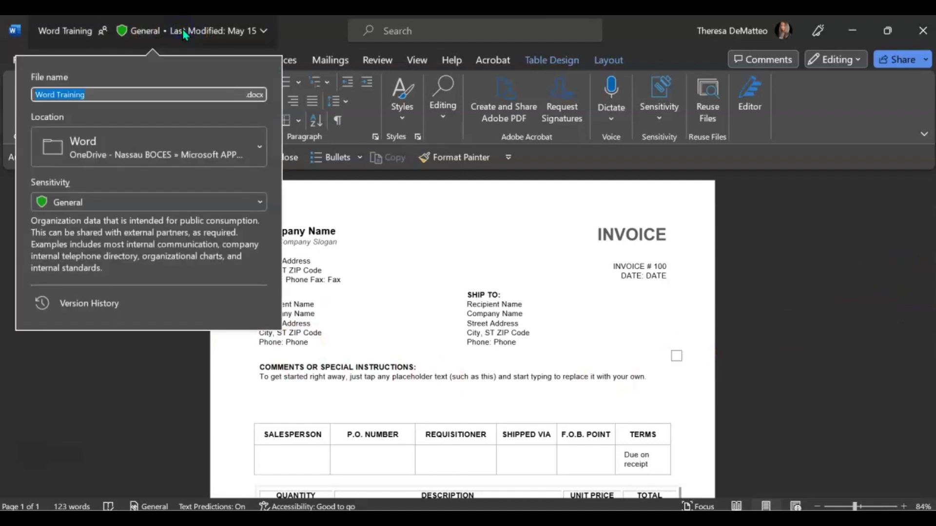
pyautogui.click(64, 302)
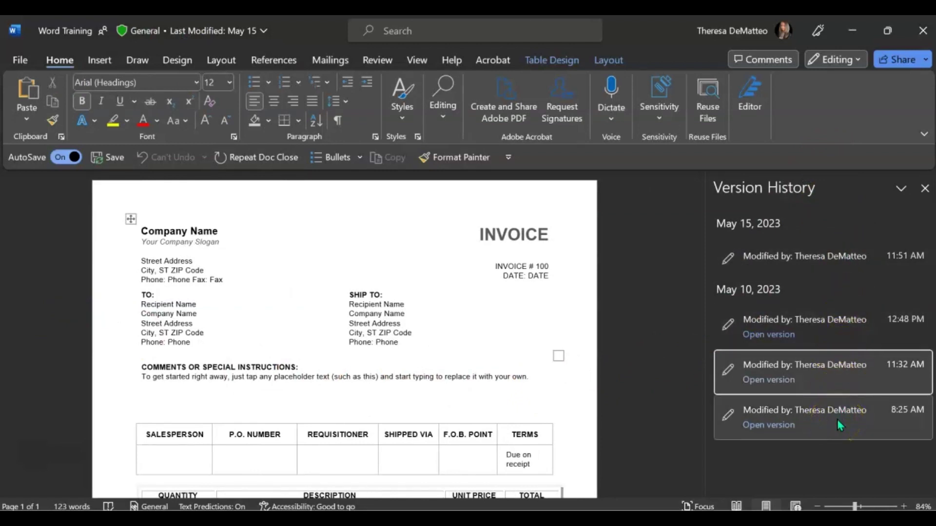
pyautogui.click(826, 314)
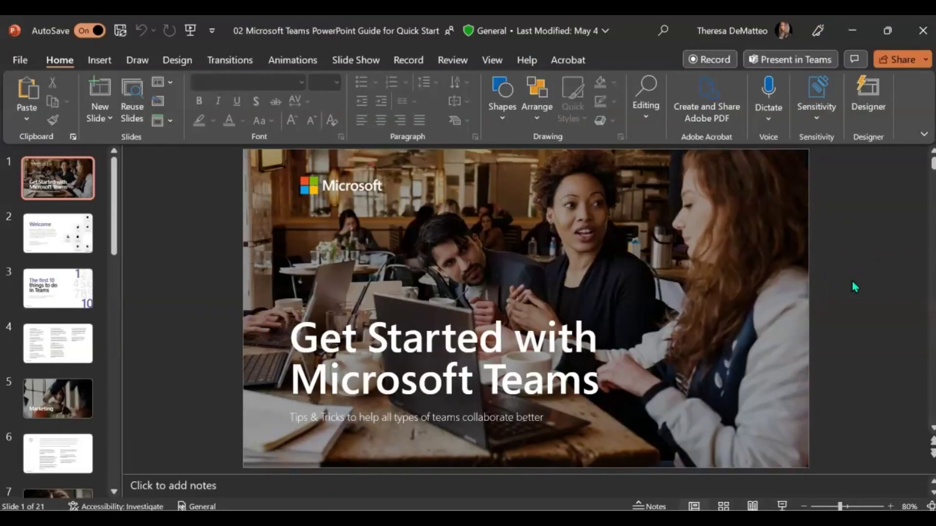
# - Open the April 18, 2023, 11:19 AM version of the Teams quick-start deck read-only
pyautogui.click(580, 25)
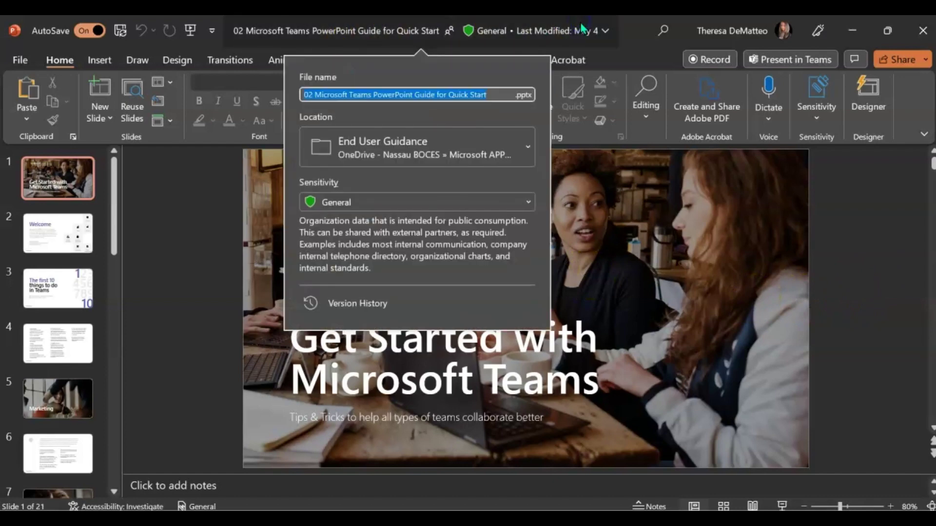
pyautogui.click(340, 304)
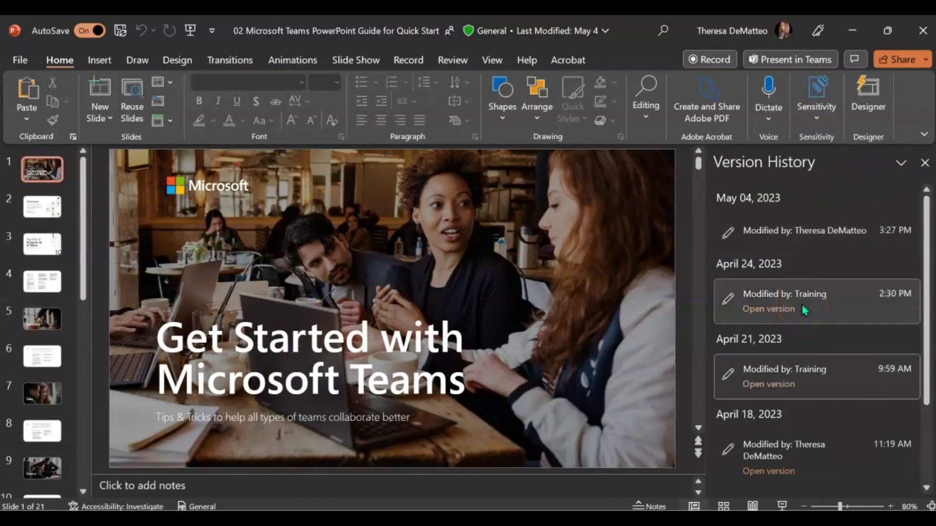
pyautogui.scroll(-1, 804, 373)
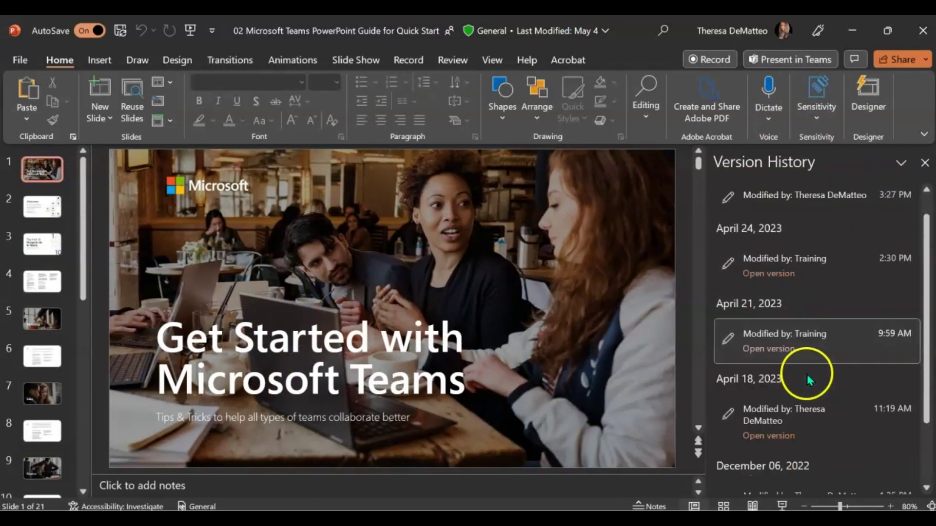
pyautogui.click(785, 425)
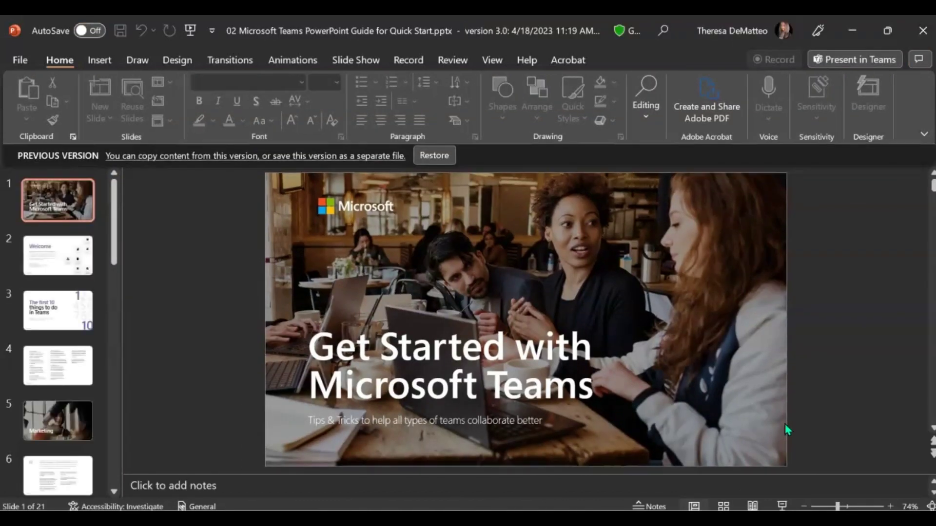
pyautogui.click(214, 164)
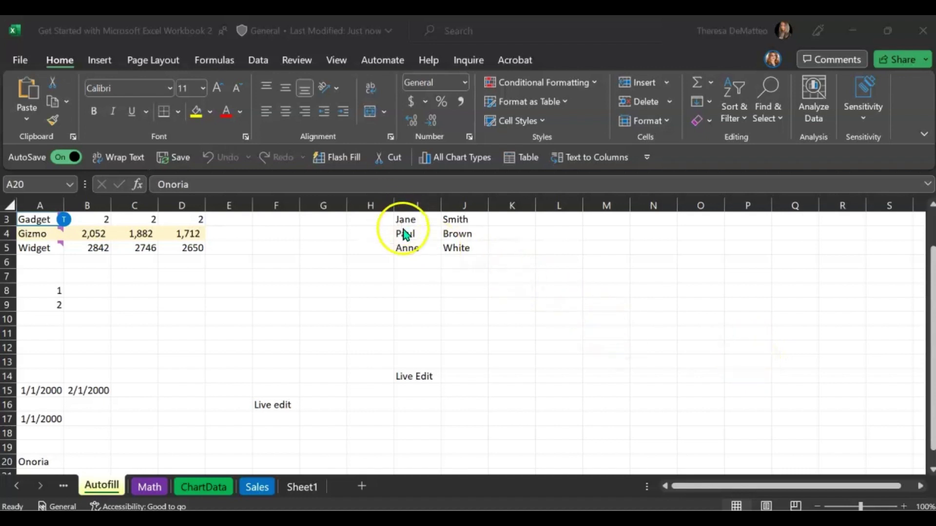
# - List the workbook's edits by person, cell, sheet and time, scrolling back to June 27
pyautogui.click(299, 61)
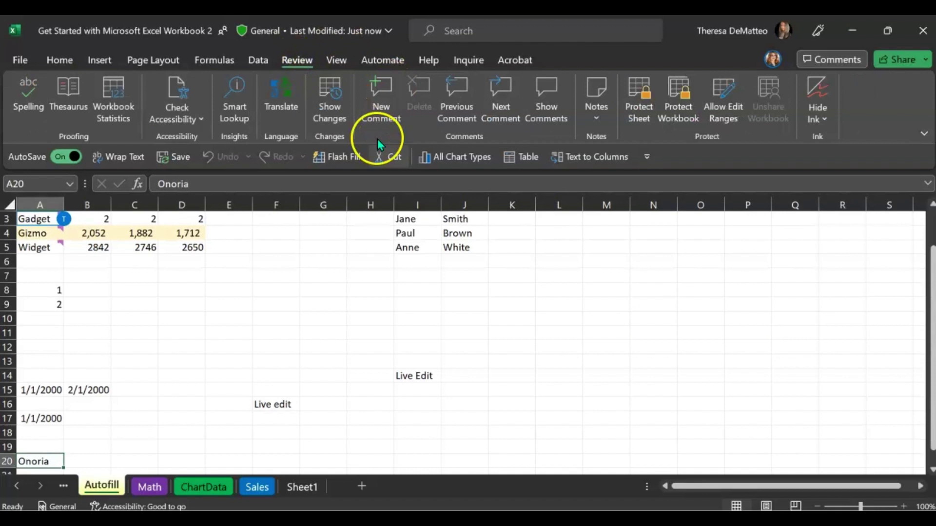
pyautogui.click(326, 115)
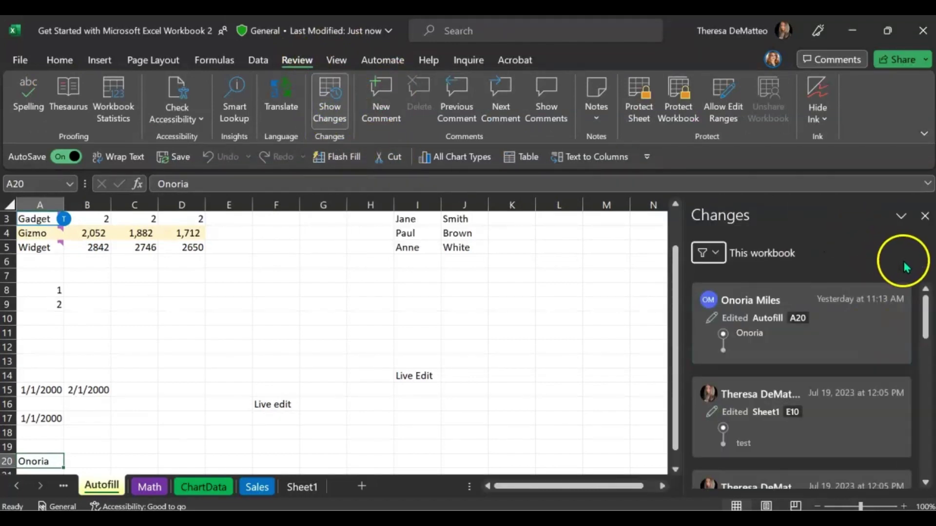
pyautogui.scroll(-5, 909, 293)
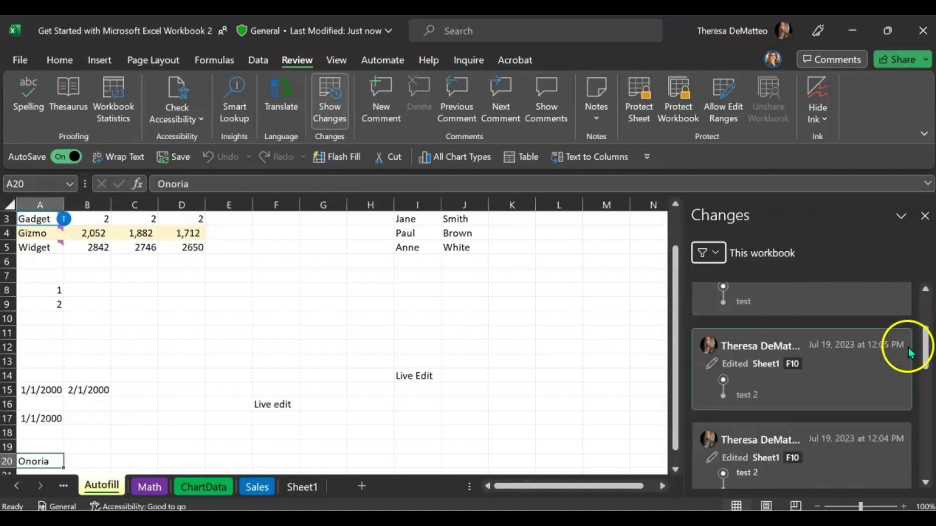
pyautogui.scroll(-4, 908, 347)
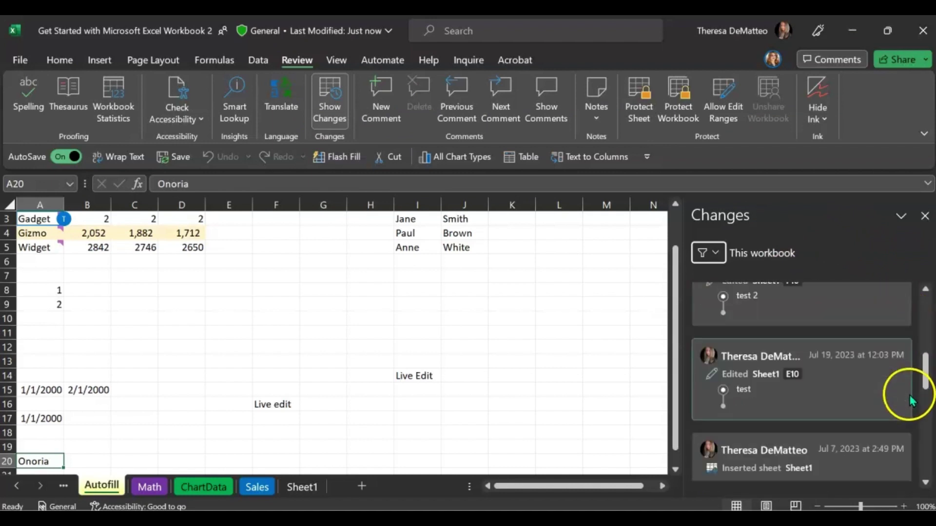
pyautogui.scroll(-3, 909, 397)
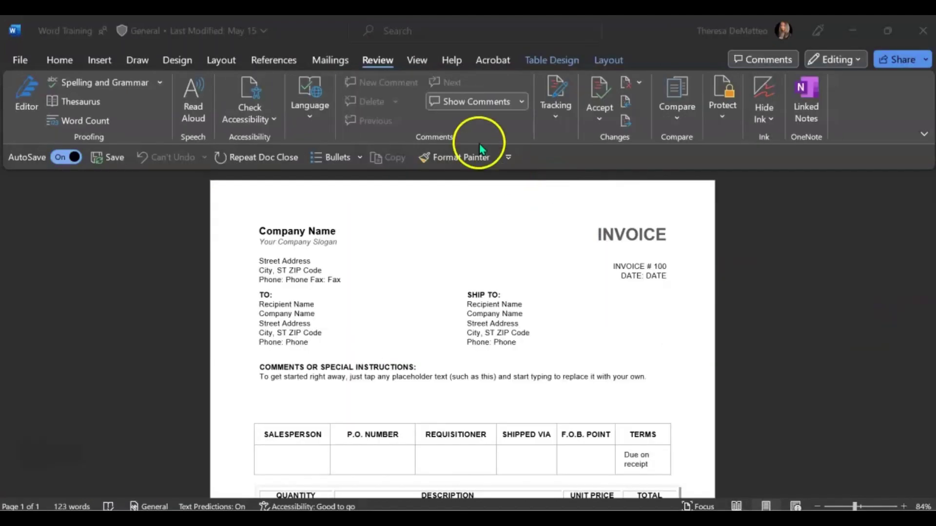
pyautogui.click(389, 66)
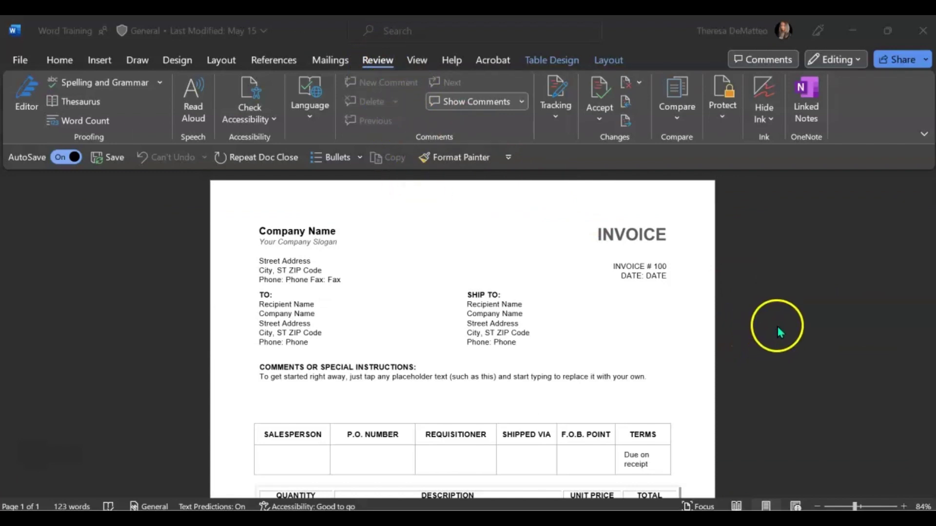
pyautogui.click(677, 121)
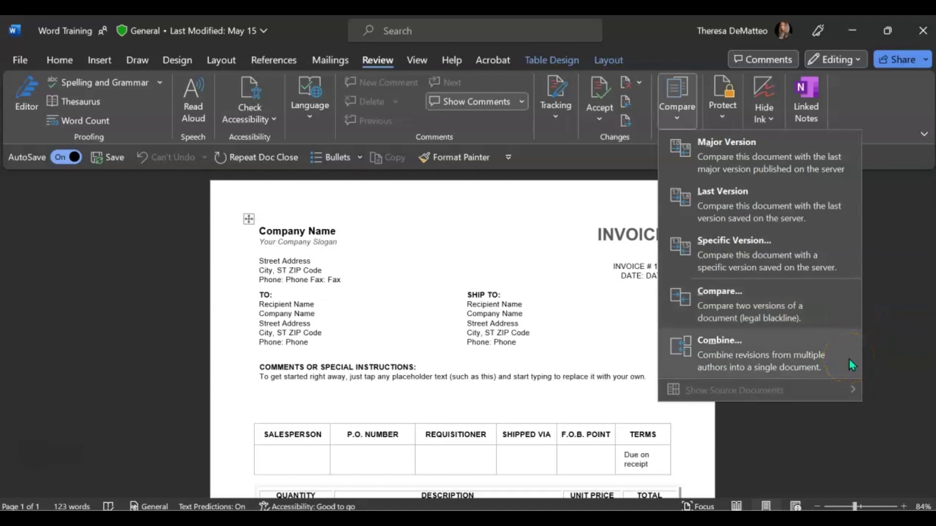
pyautogui.click(613, 157)
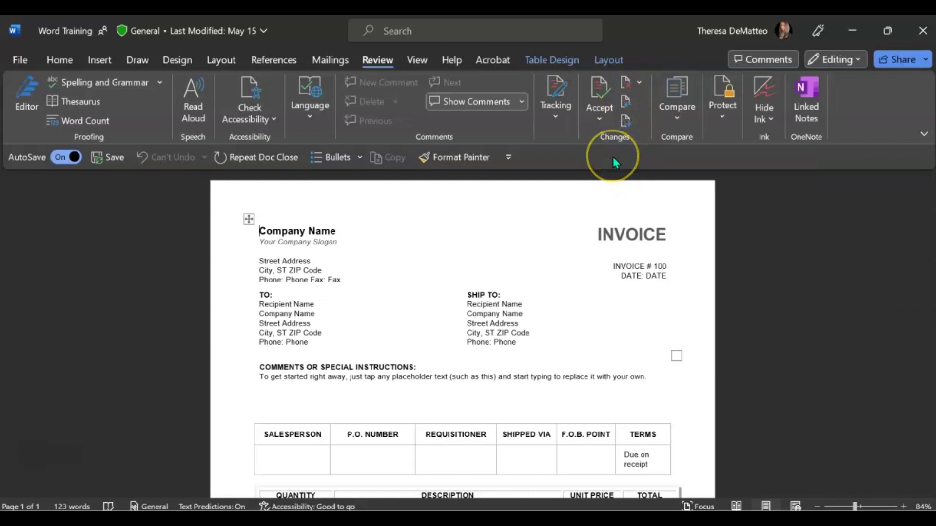
pyautogui.click(601, 126)
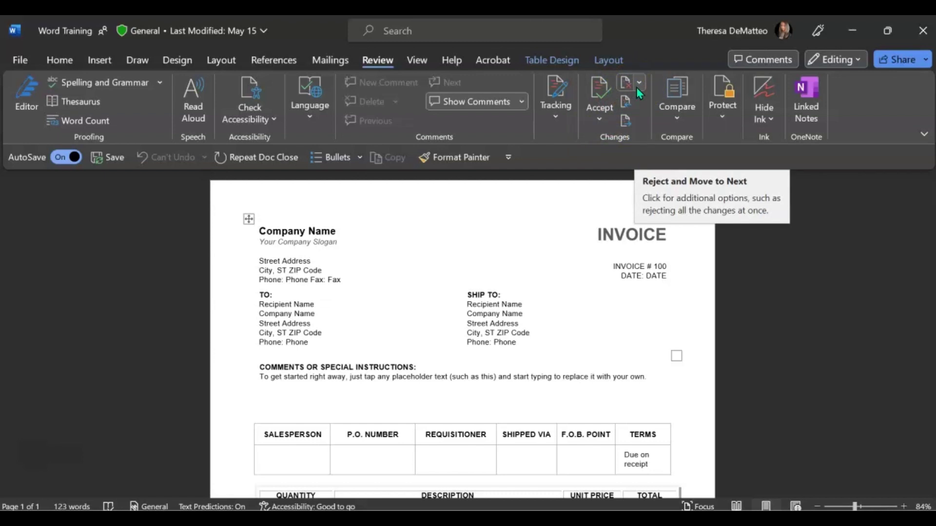
# - Show the invoice document's Tracking options, with markup display set to All Markup
pyautogui.click(563, 140)
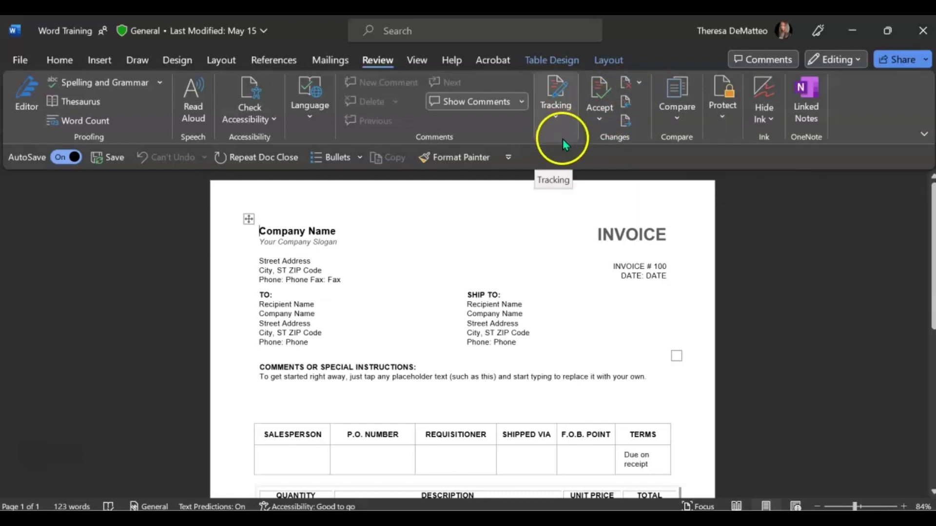
pyautogui.click(556, 113)
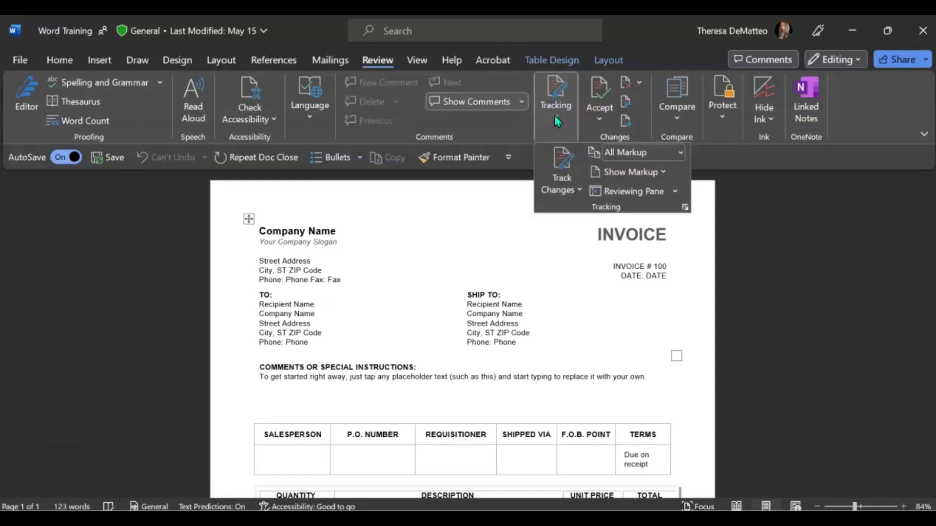